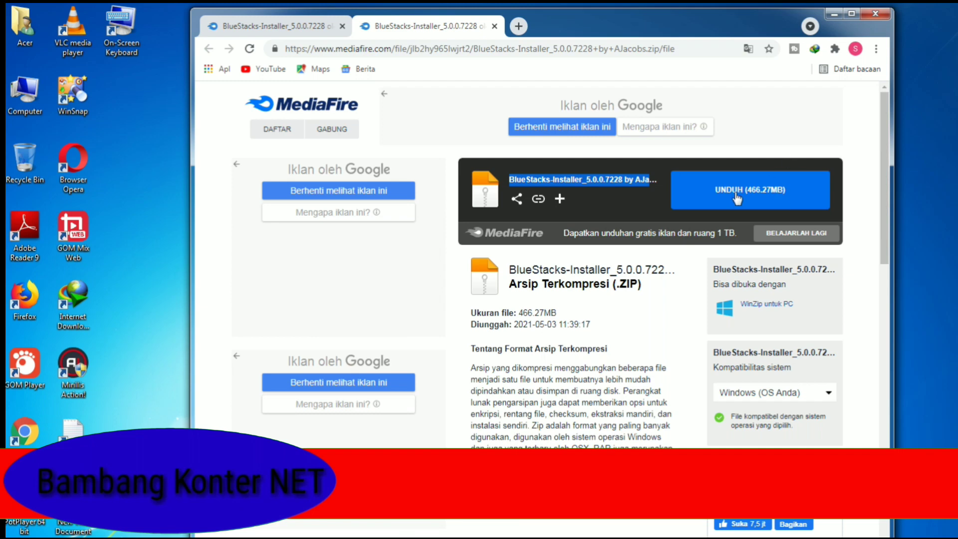
left_click(743, 199)
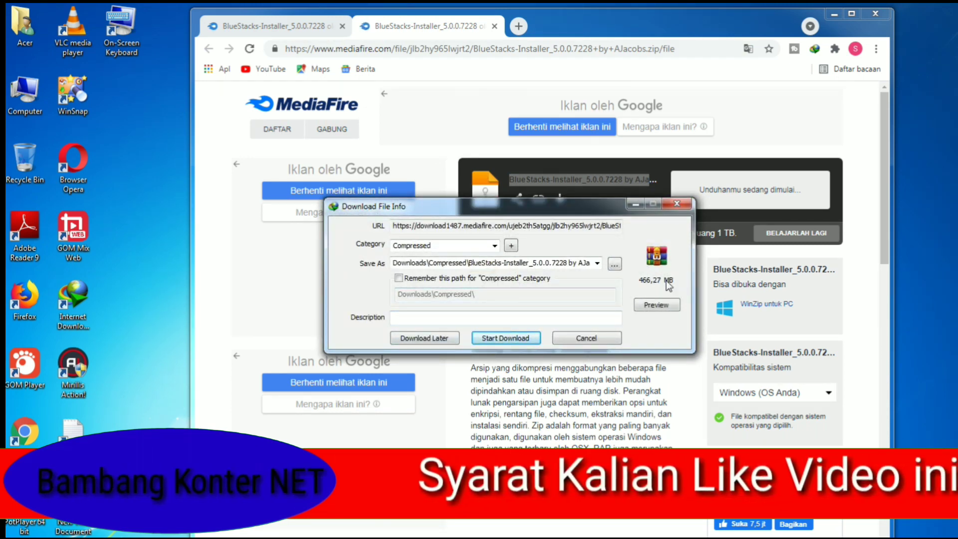
left_click(676, 204)
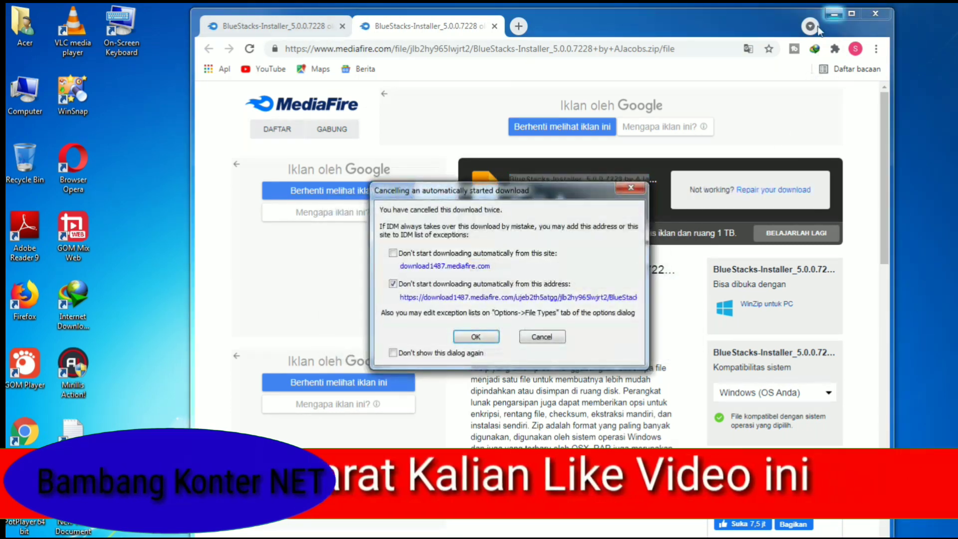
key("Return")
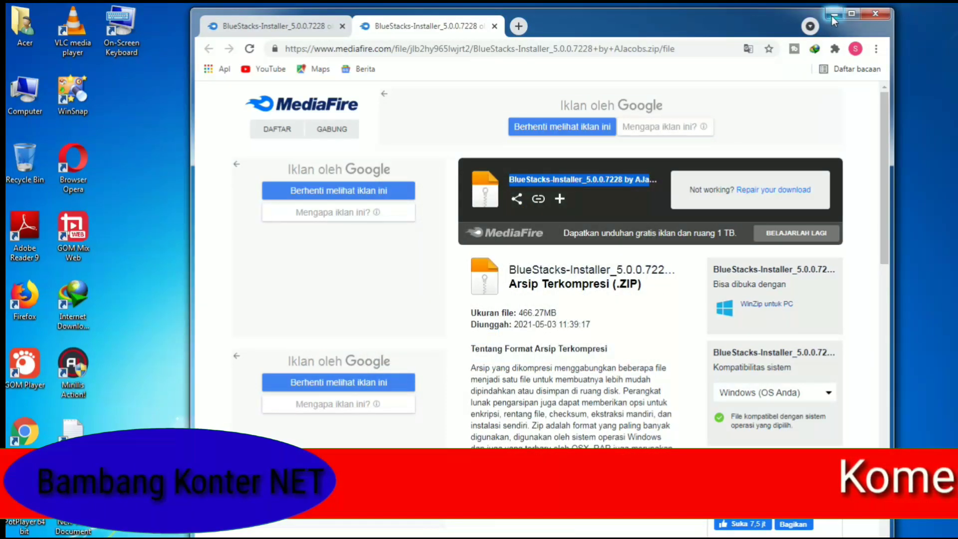
Minimize the browser and open the Compressed folder inside Downloads in the file explorer
left_click(831, 16)
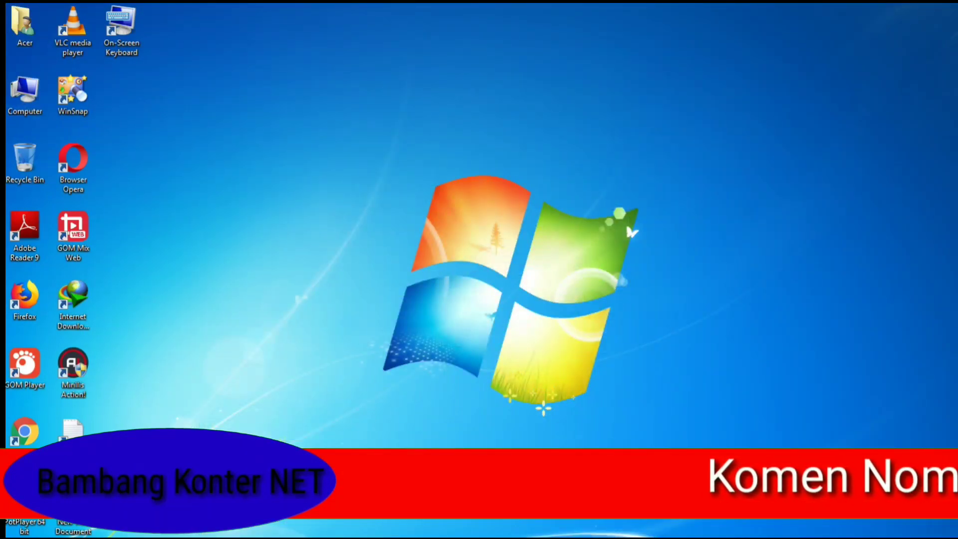
key("super+e")
left_click(114, 129)
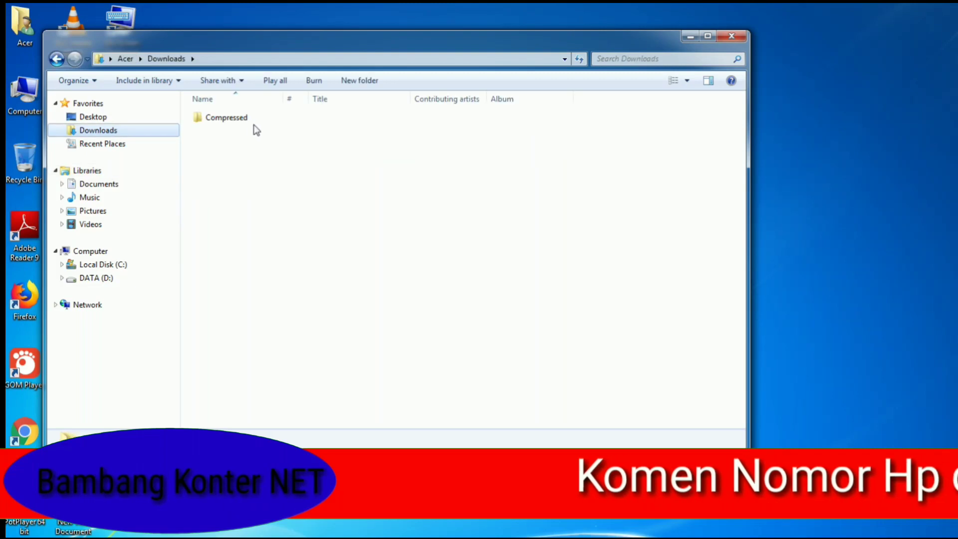
double_click(251, 122)
Run the BlueStacks-Installer application file as administrator and allow it to make changes to the computer
right_click(246, 122)
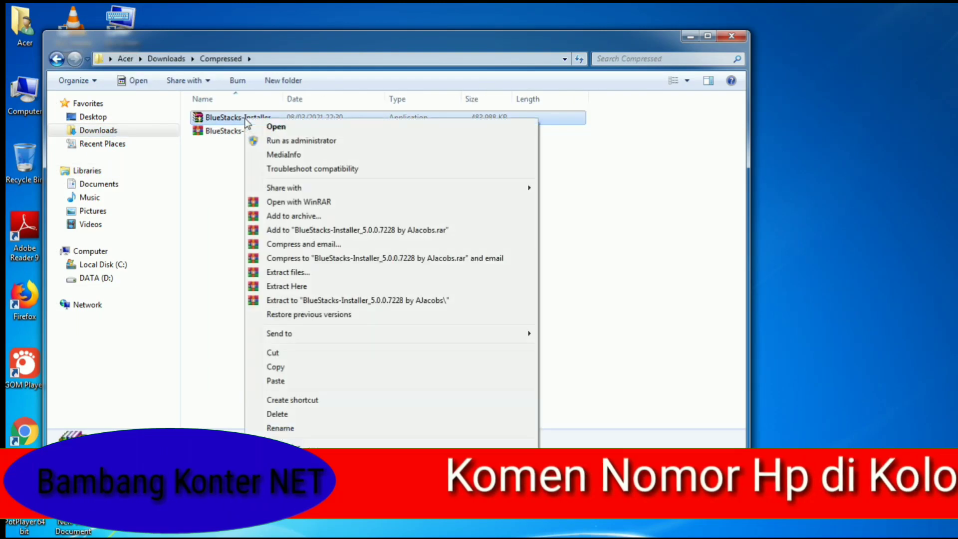
right_click(217, 130)
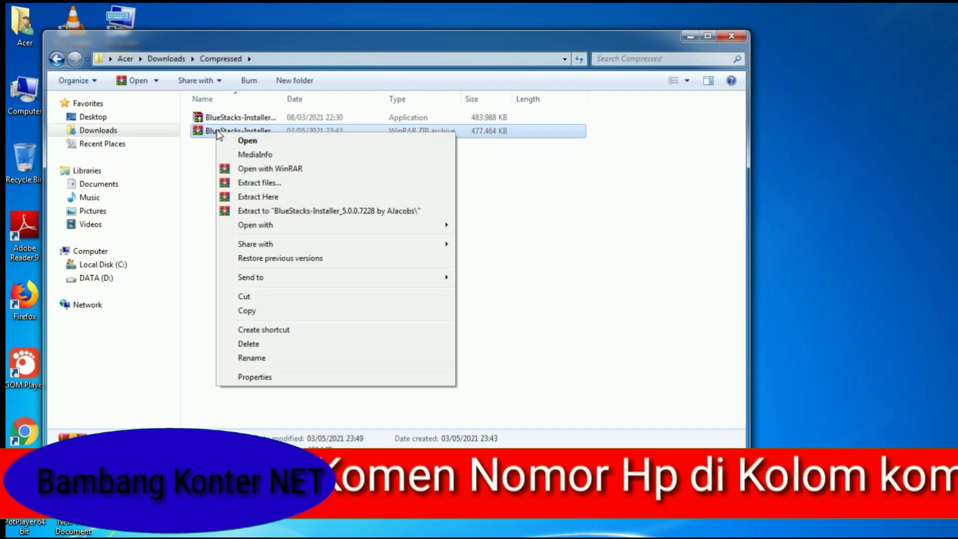
right_click(232, 120)
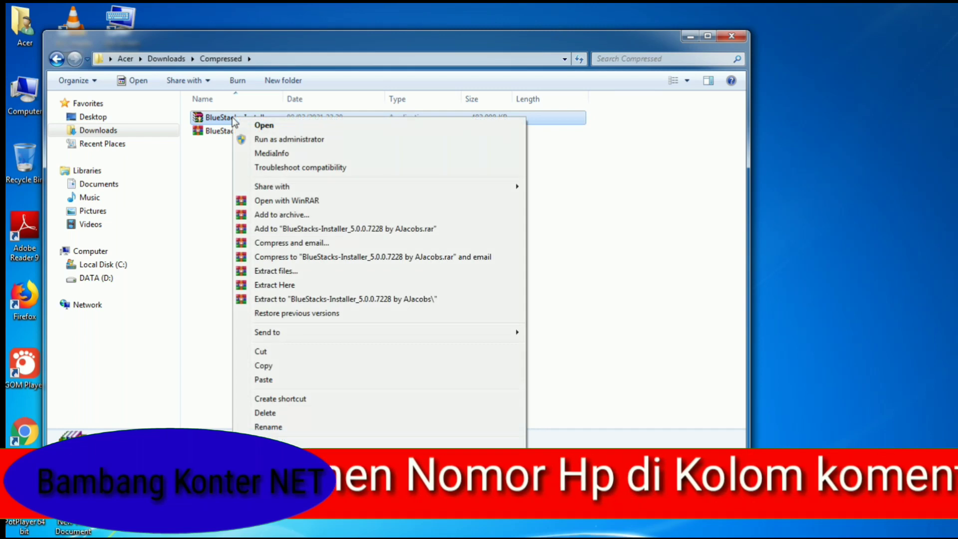
left_click(310, 142)
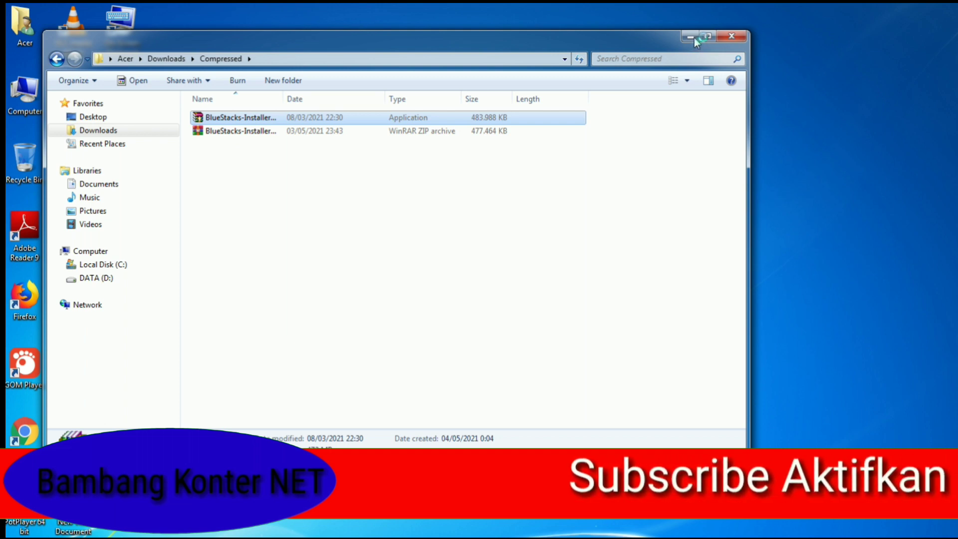
right_click(859, 144)
left_click(883, 181)
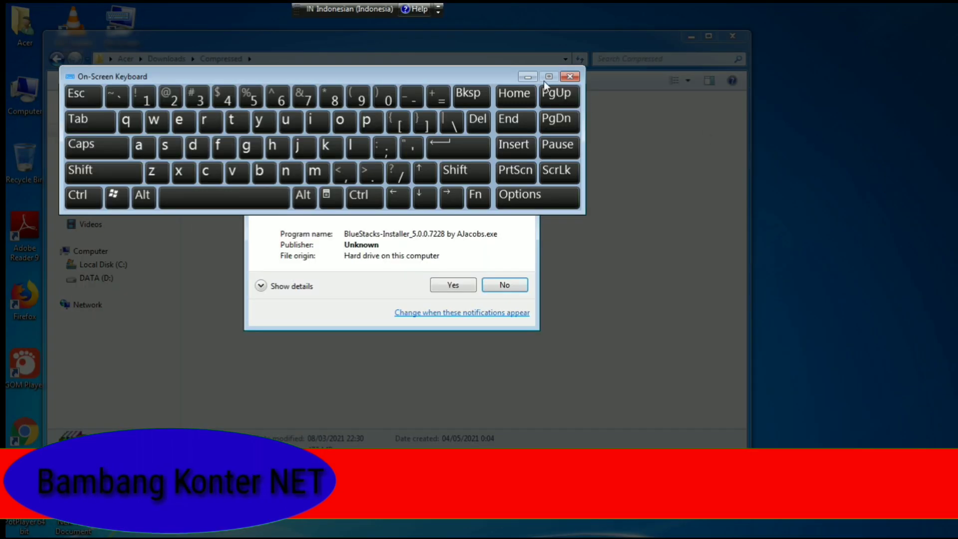
left_click(530, 78)
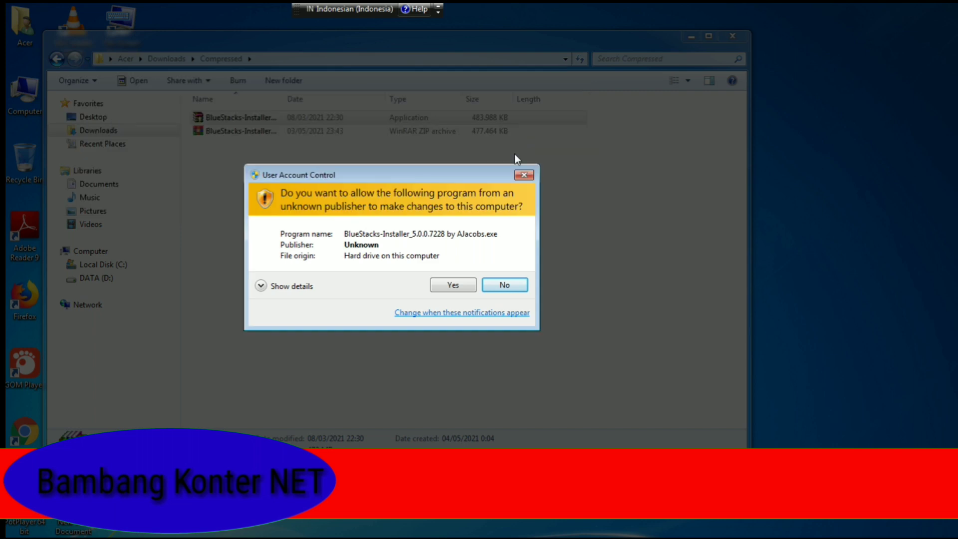
left_click(452, 284)
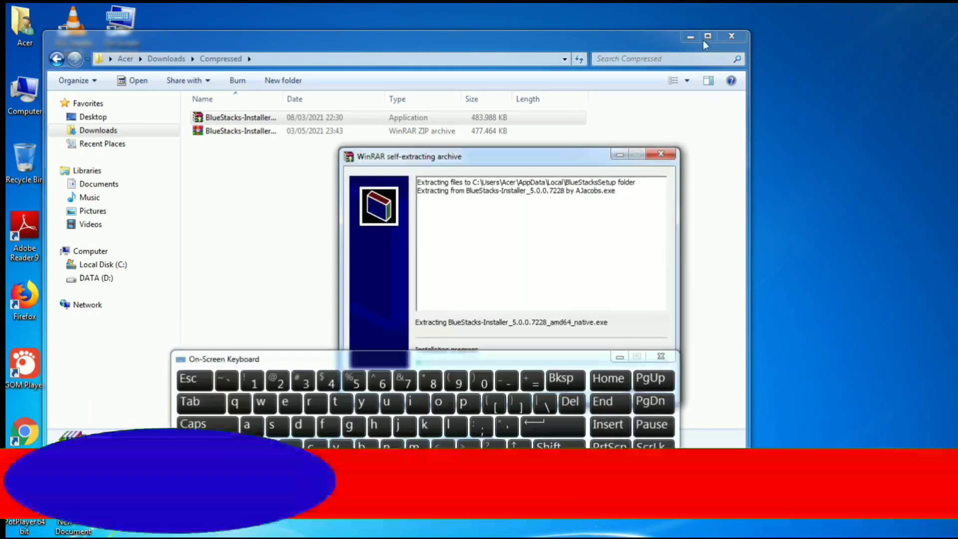
Minimize the Compressed folder window and the on-screen keyboard while the installer extracts
left_click(691, 36)
left_click(620, 356)
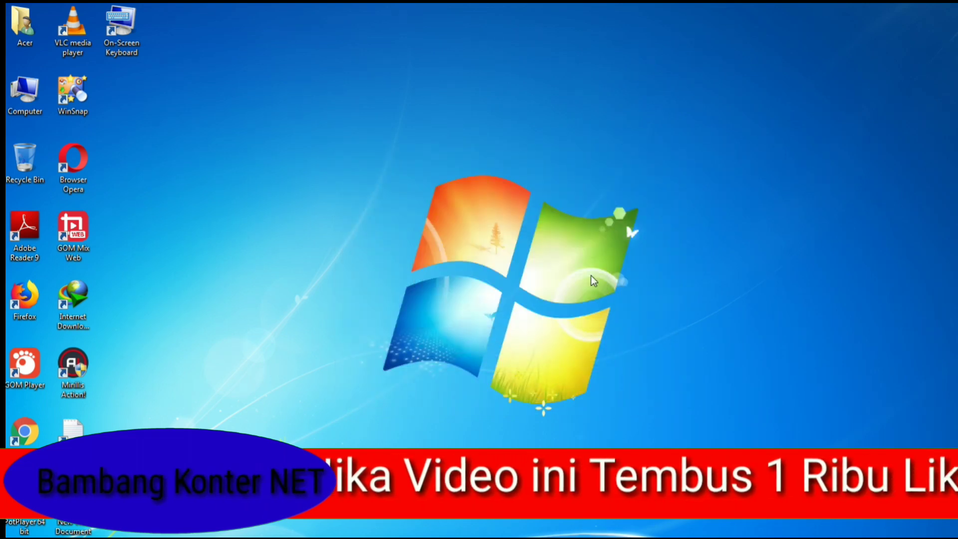
right_click(708, 76)
left_click(728, 107)
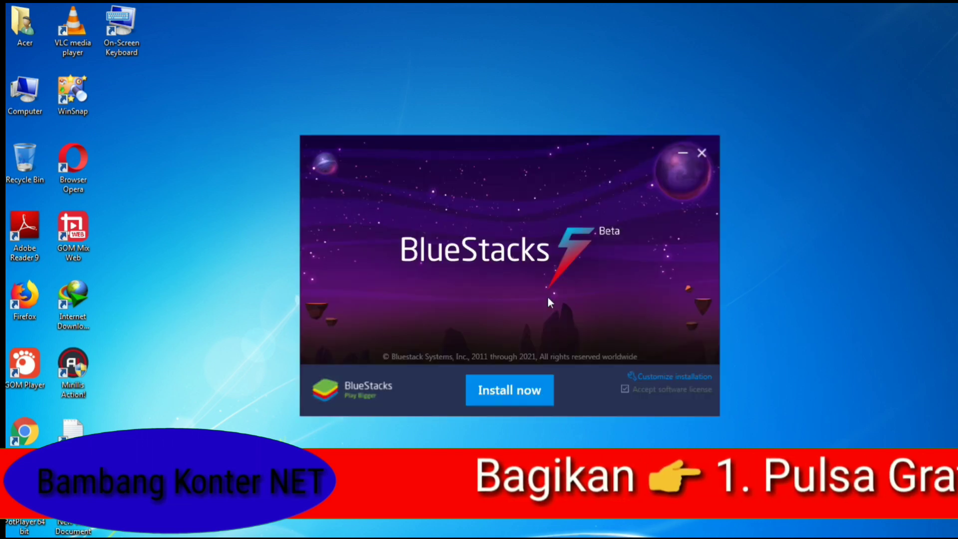
Customize the BlueStacks installation to use the DATA (D:) drive as its data path and start installing
left_click_drag(550, 143, 504, 150)
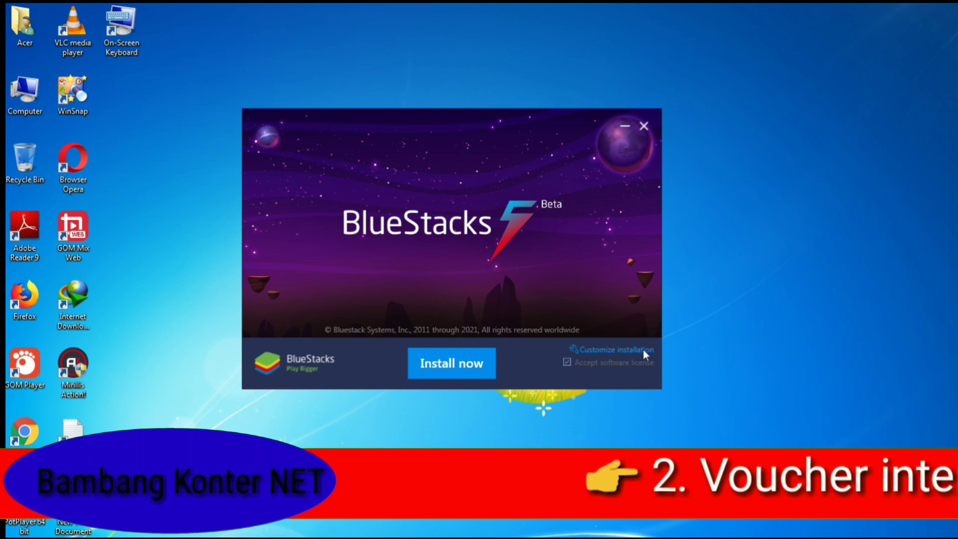
left_click(589, 350)
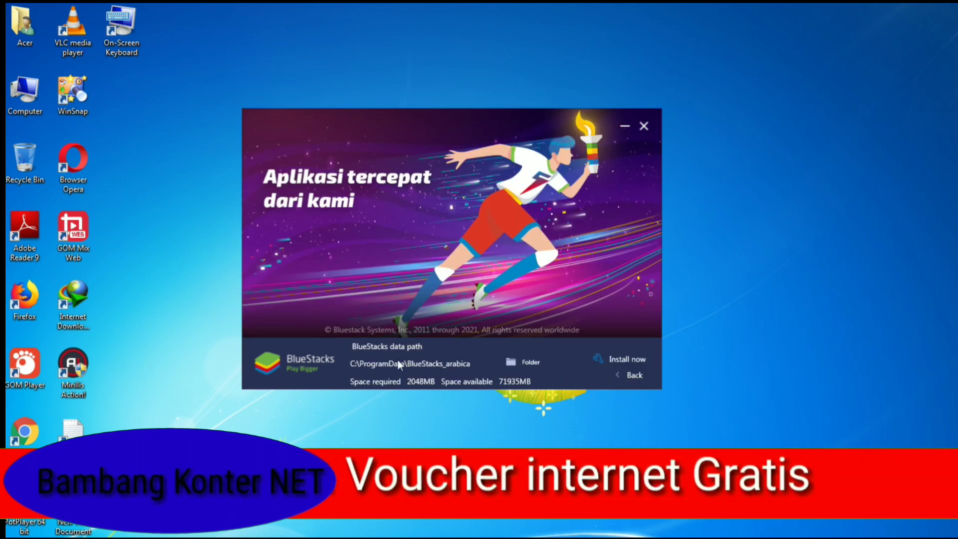
left_click(529, 361)
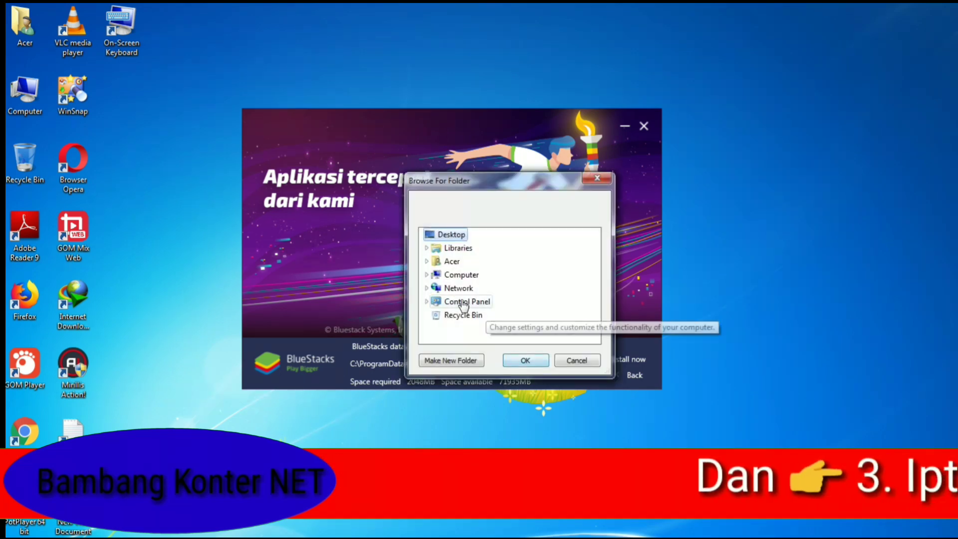
left_click(426, 274)
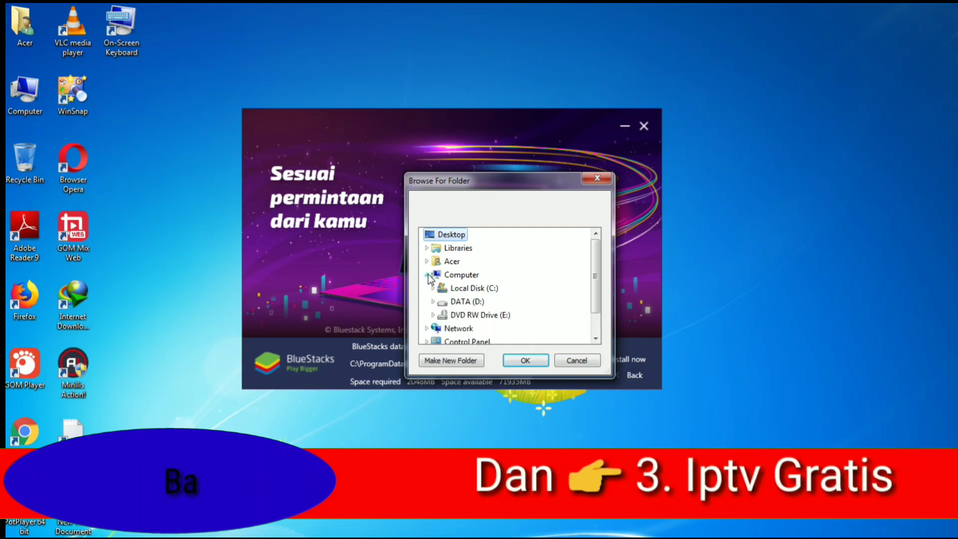
left_click(474, 302)
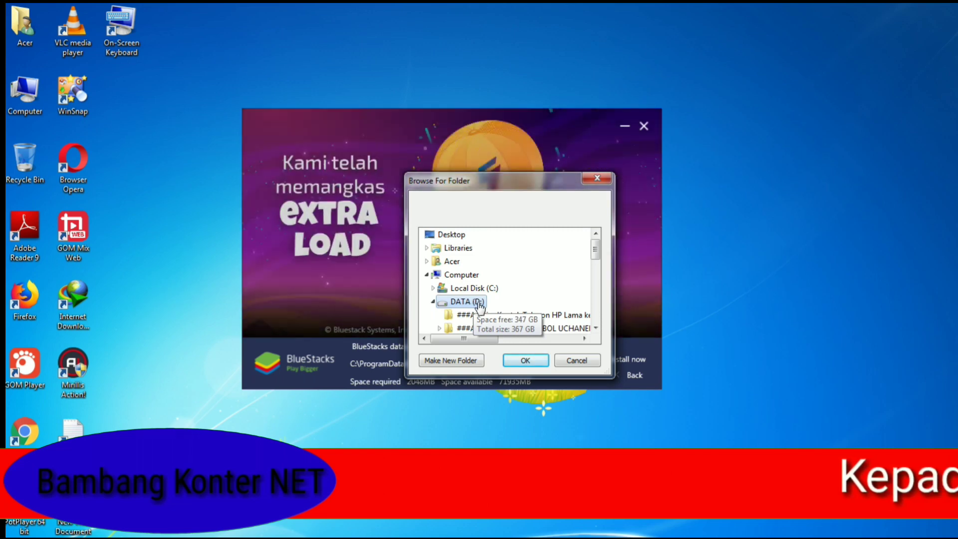
left_click(522, 359)
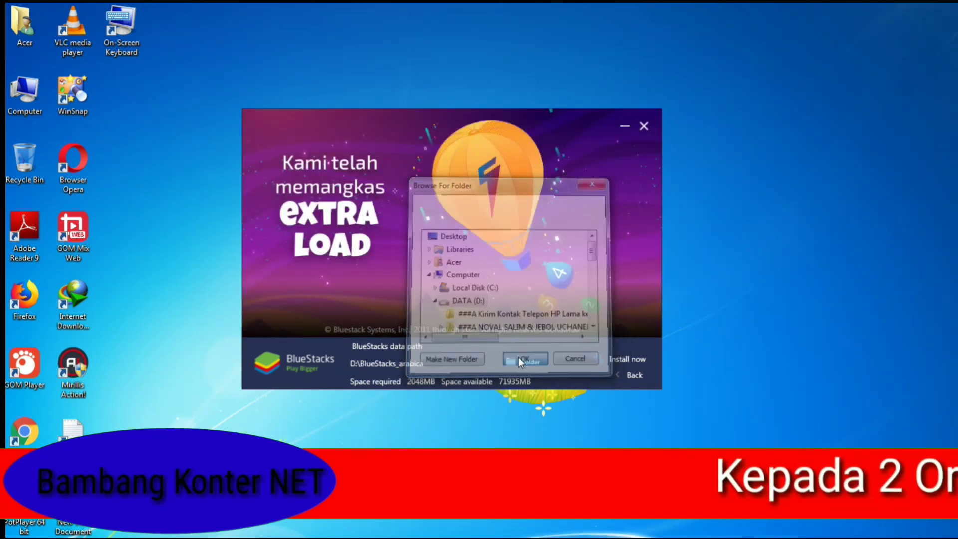
left_click(620, 359)
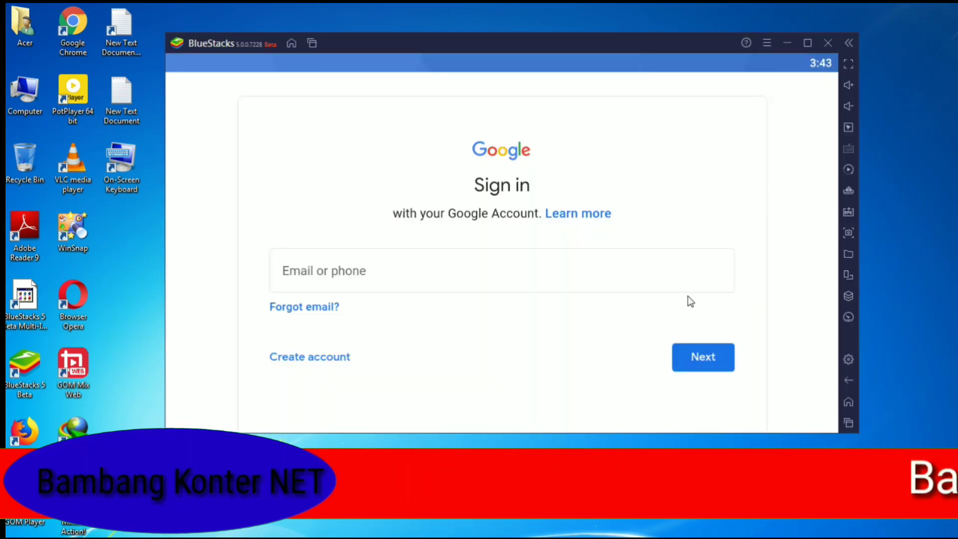
Sign in to Google in BlueStacks with the account e-mail and password
left_click(466, 271)
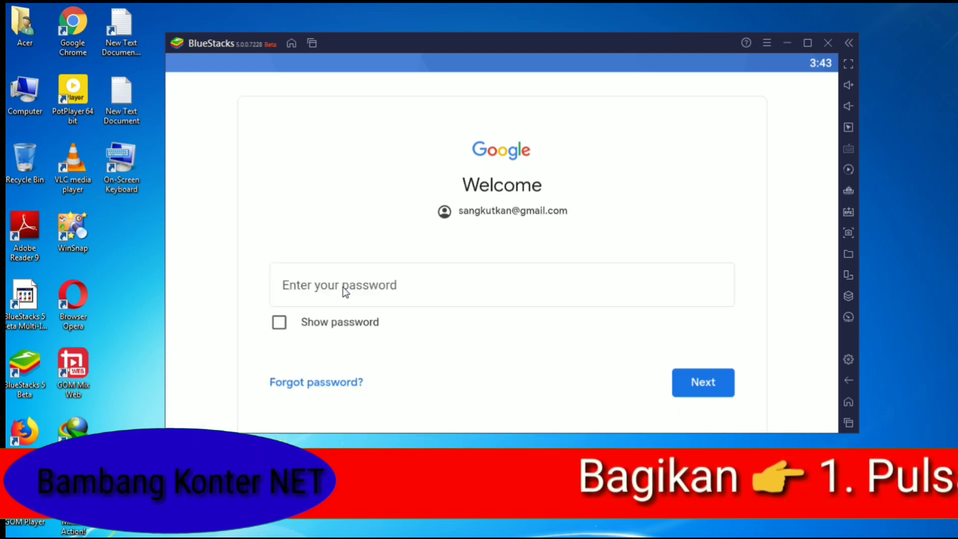
left_click(343, 286)
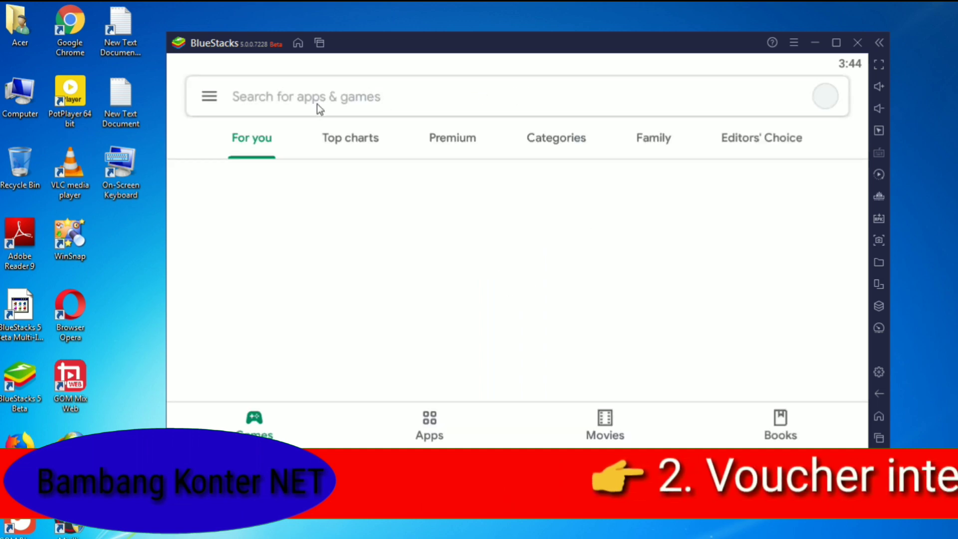
Search the Play Store for "root check" and install Root Checker by joeykrim
left_click(359, 102)
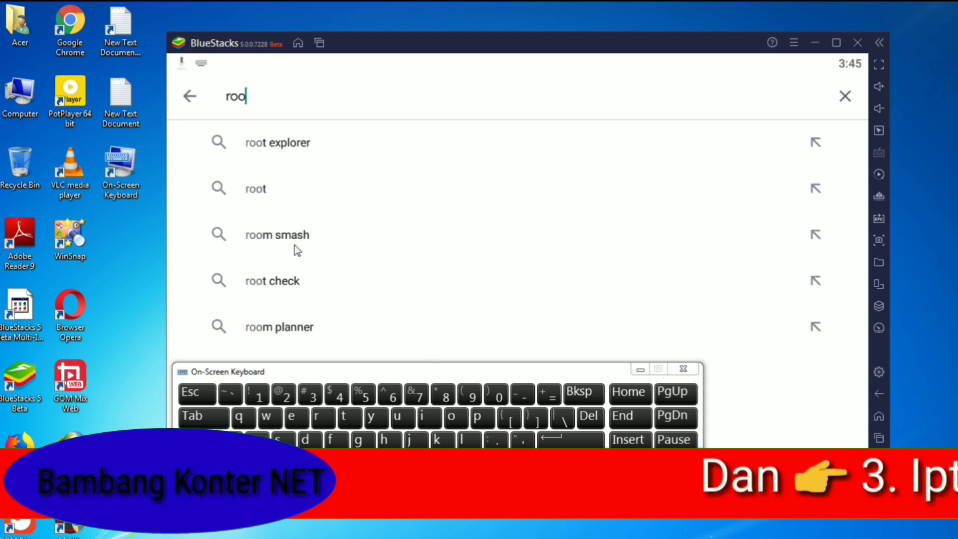
left_click(301, 284)
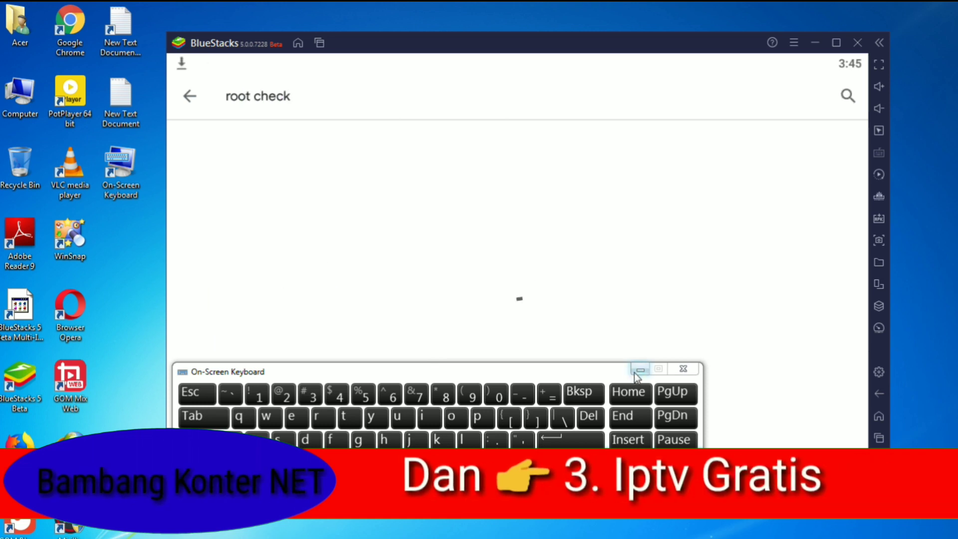
left_click(640, 369)
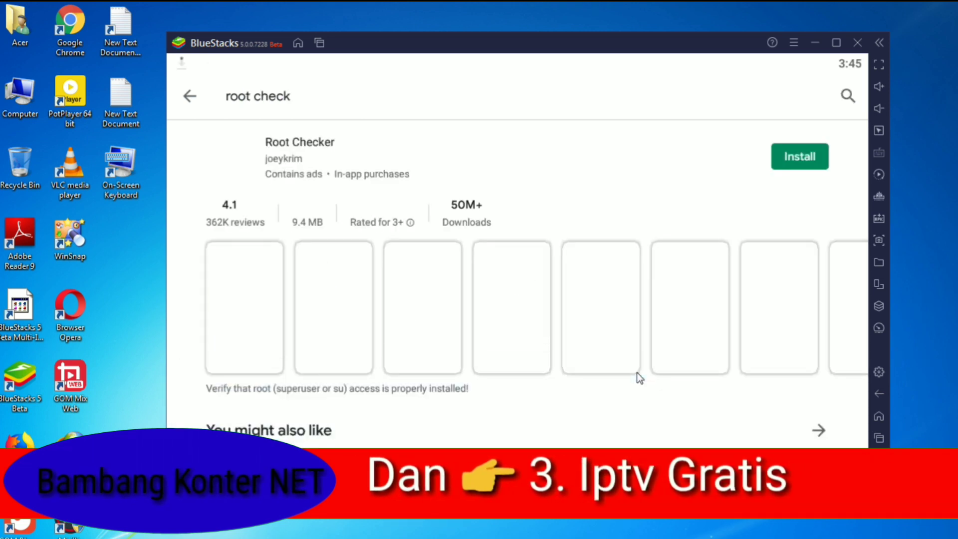
left_click(793, 162)
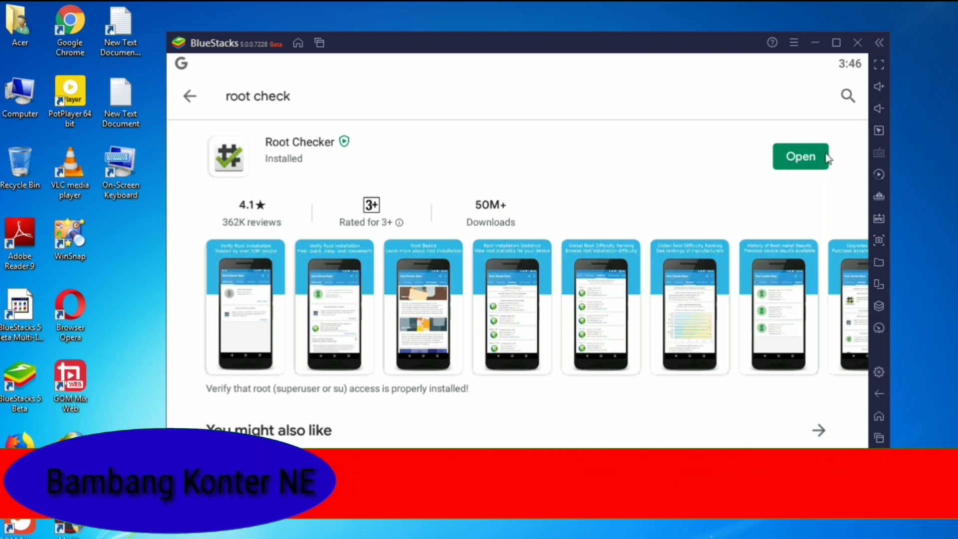
Open Root Checker Basic from the BlueStacks home screen and agree to its disclaimer
left_click(877, 417)
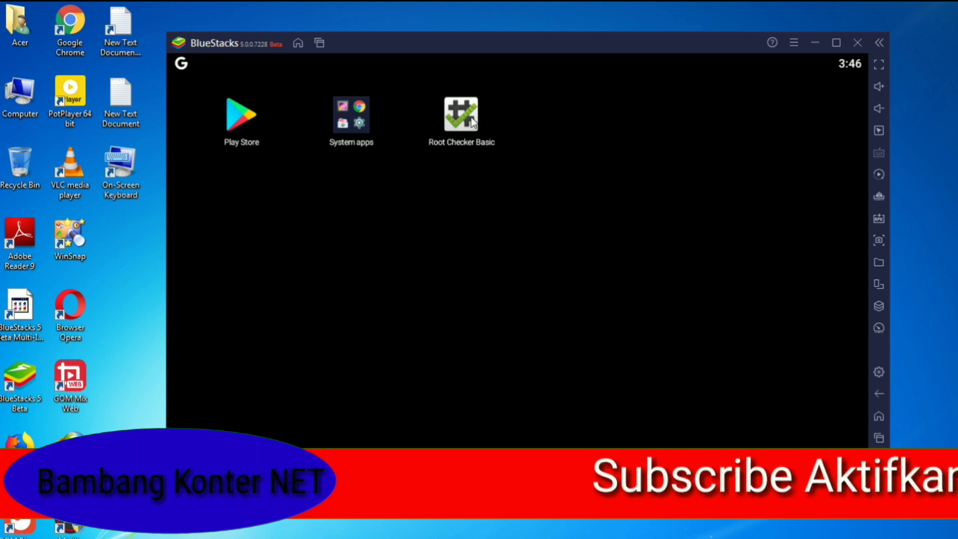
left_click(460, 138)
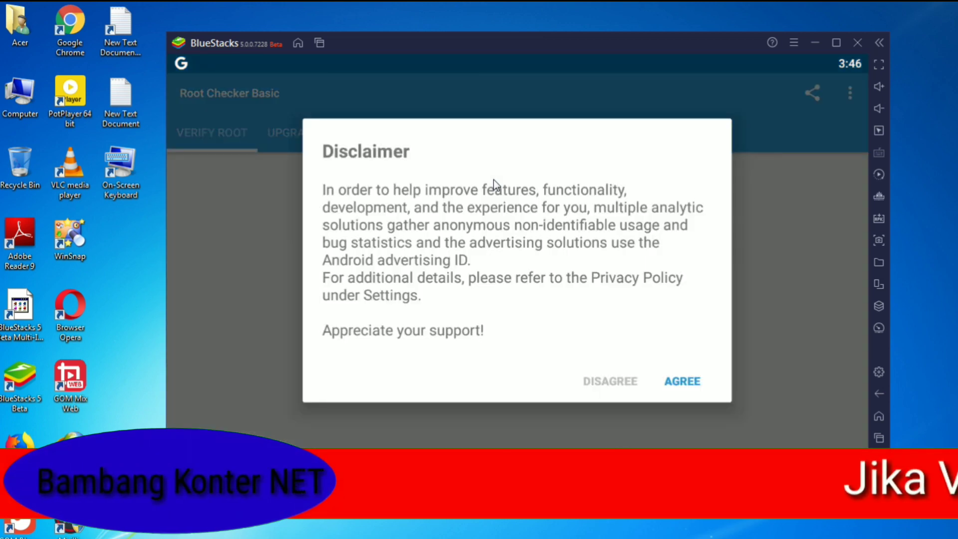
left_click(691, 382)
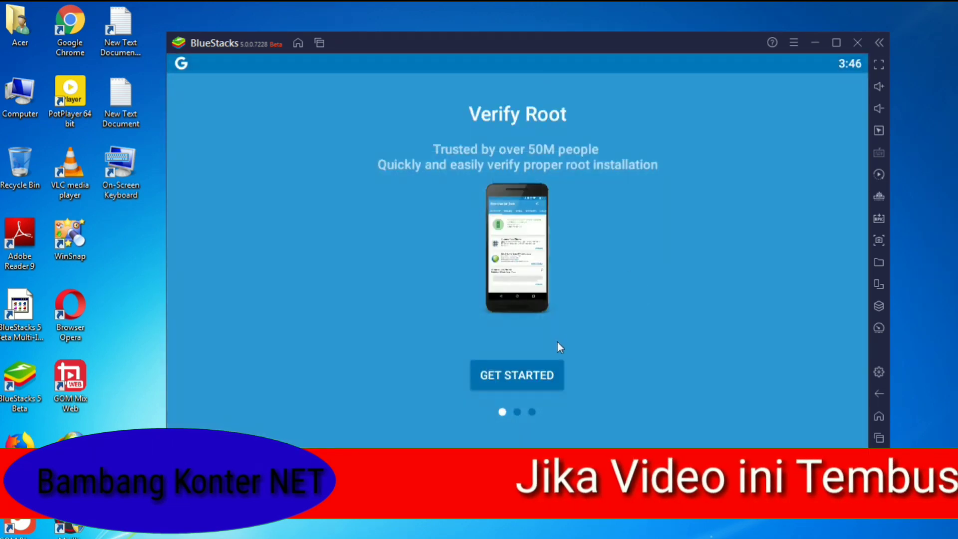
Go through the Root Checker introduction pages and verify the device's root status
left_click_drag(698, 289, 516, 296)
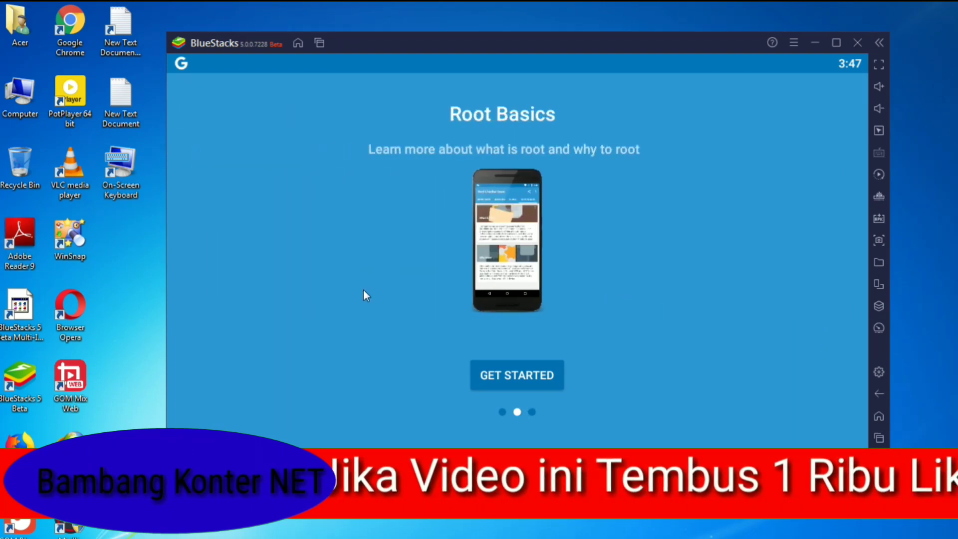
left_click_drag(412, 289, 386, 292)
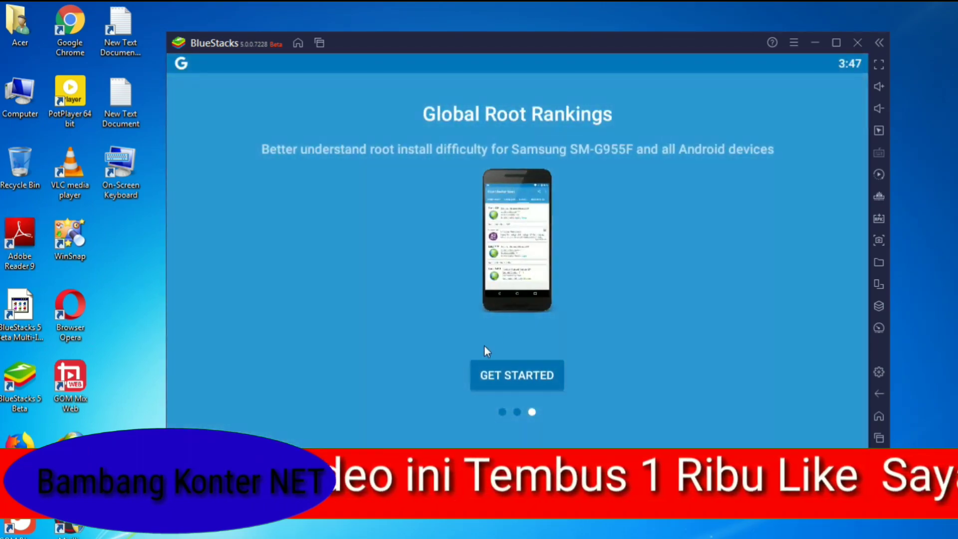
left_click(524, 378)
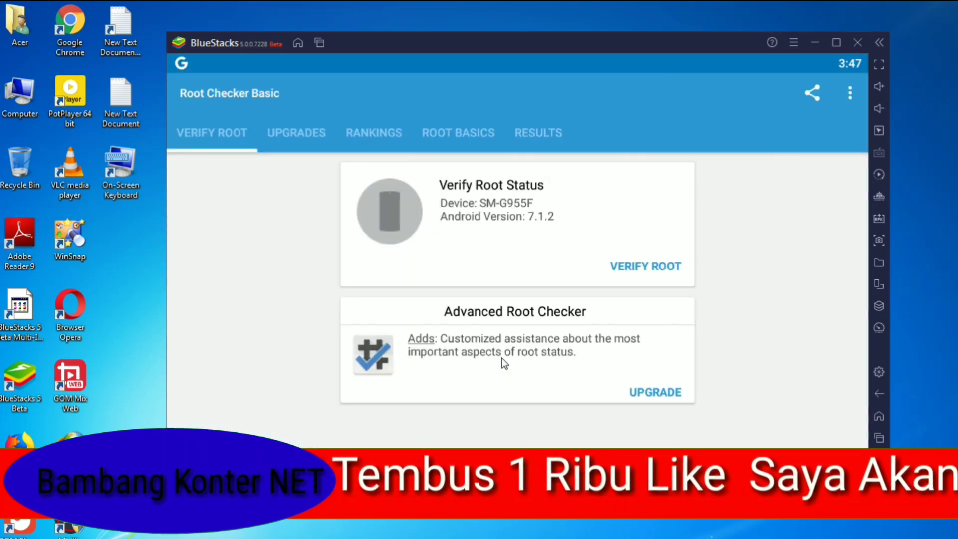
left_click(642, 264)
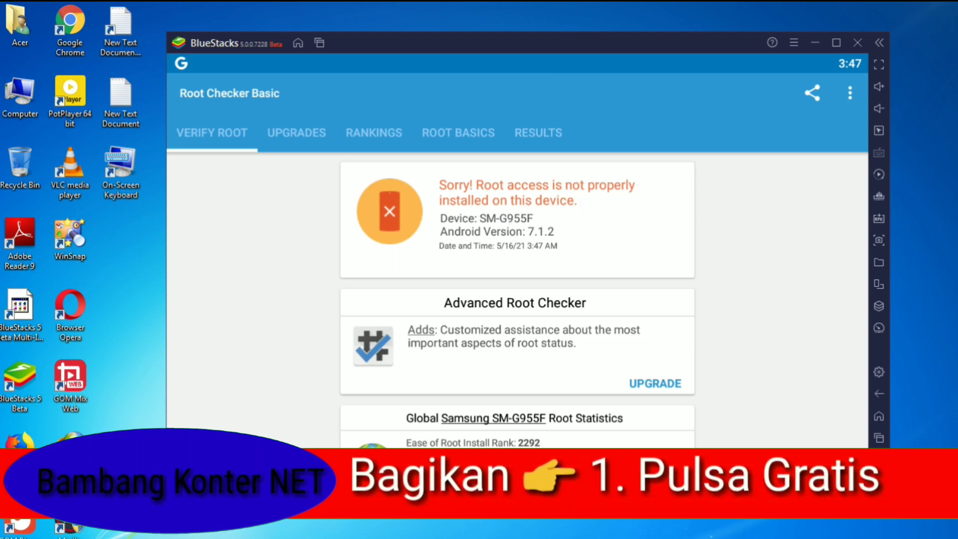
Exit BlueStacks and open the BlueStacks_arabica folder on the DATA (D:) drive
left_click(858, 43)
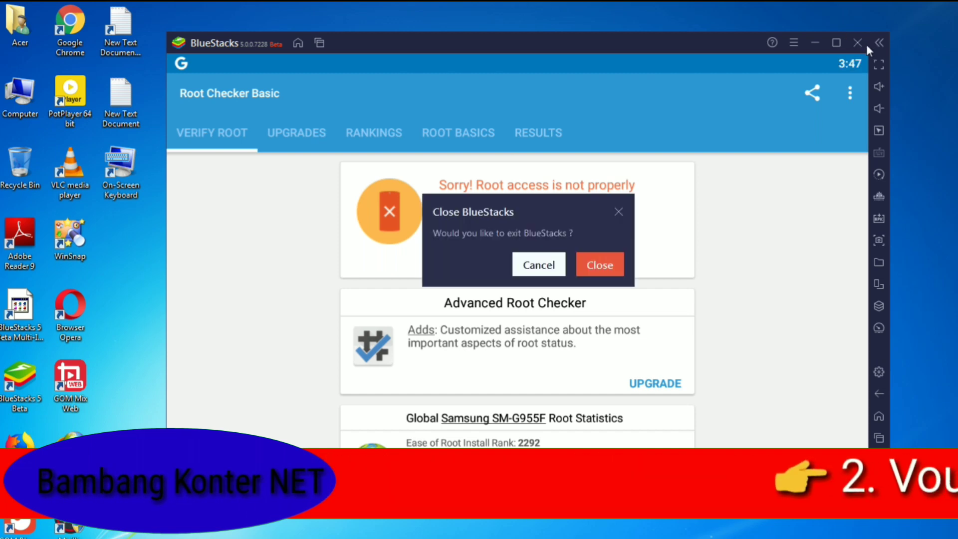
left_click(604, 262)
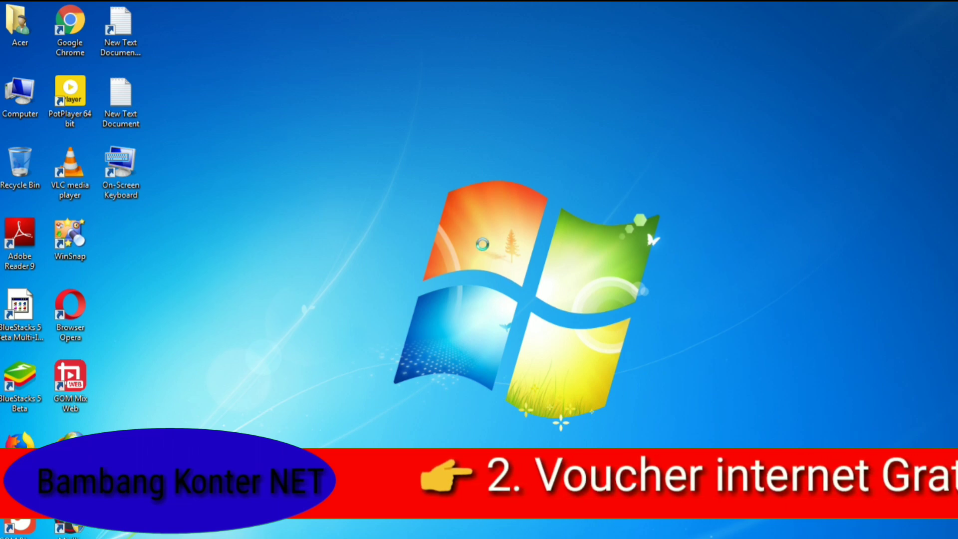
key("super+e")
left_click(130, 288)
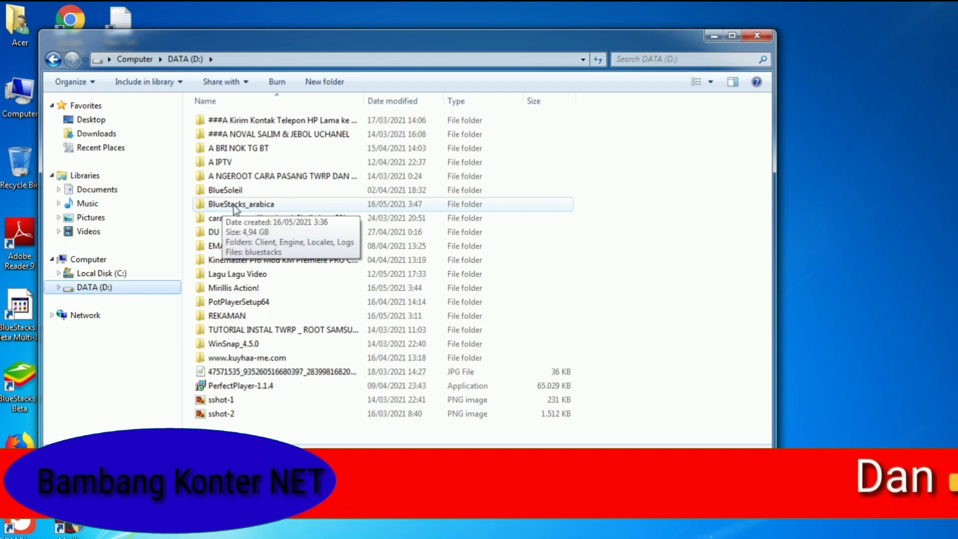
double_click(260, 203)
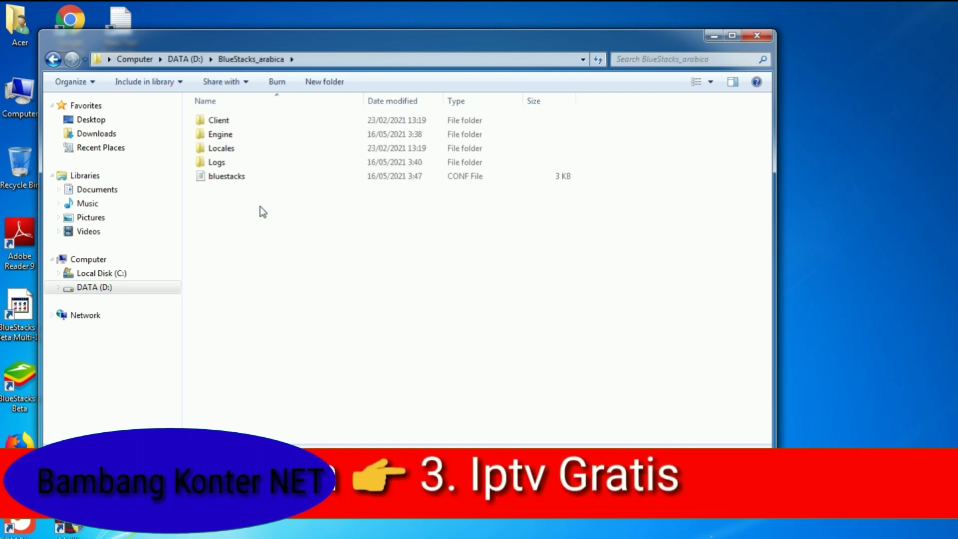
Open the bluestacks.conf file with Notepad, keeping Notepad as the default program for this file type
right_click(246, 176)
left_click(223, 178)
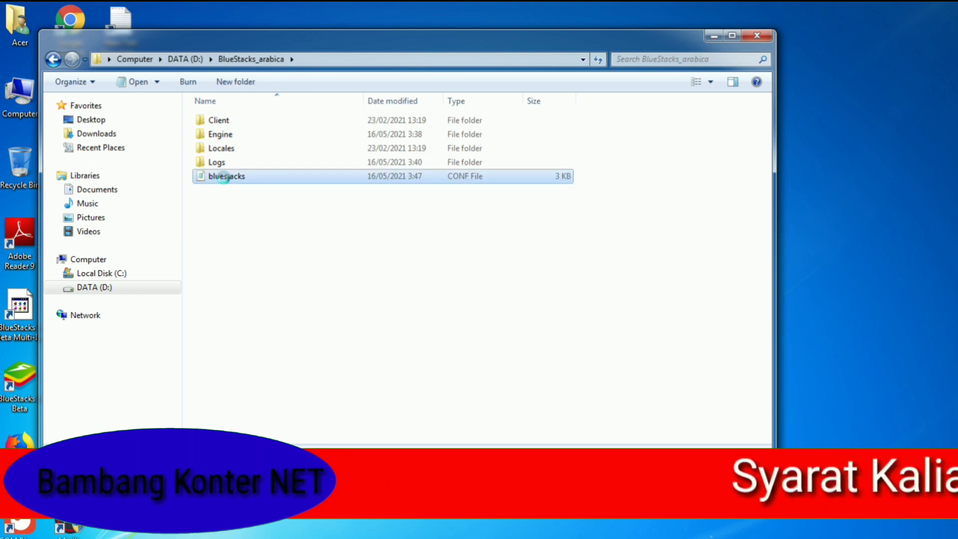
right_click(224, 177)
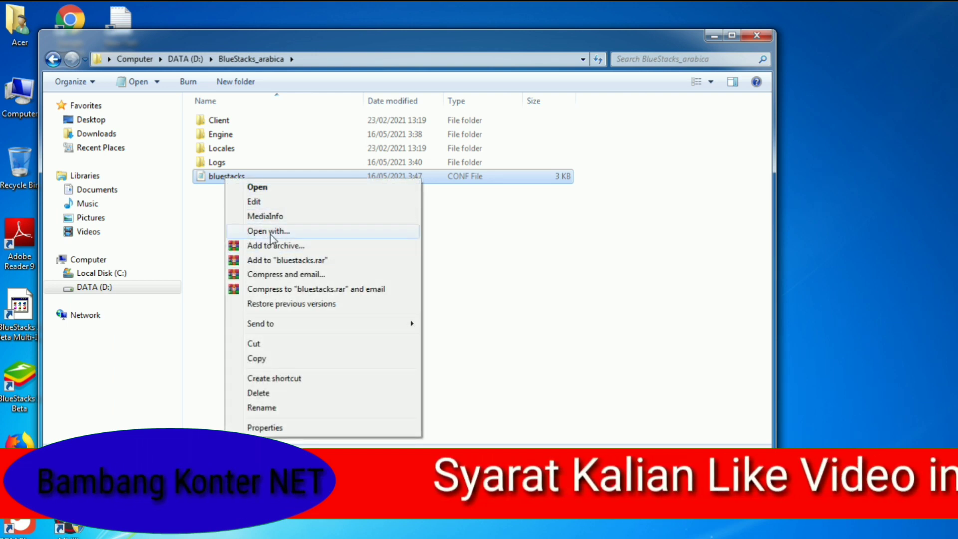
left_click(273, 231)
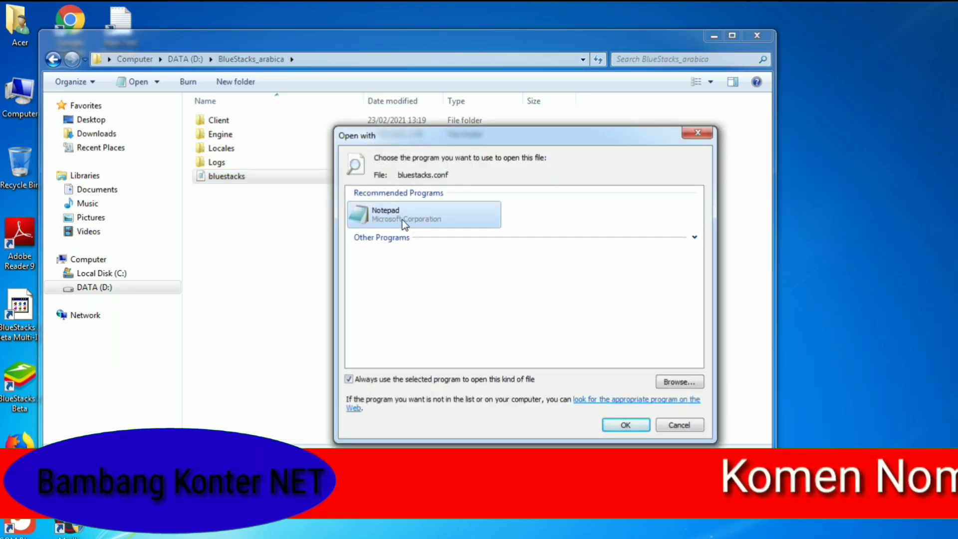
left_click(694, 238)
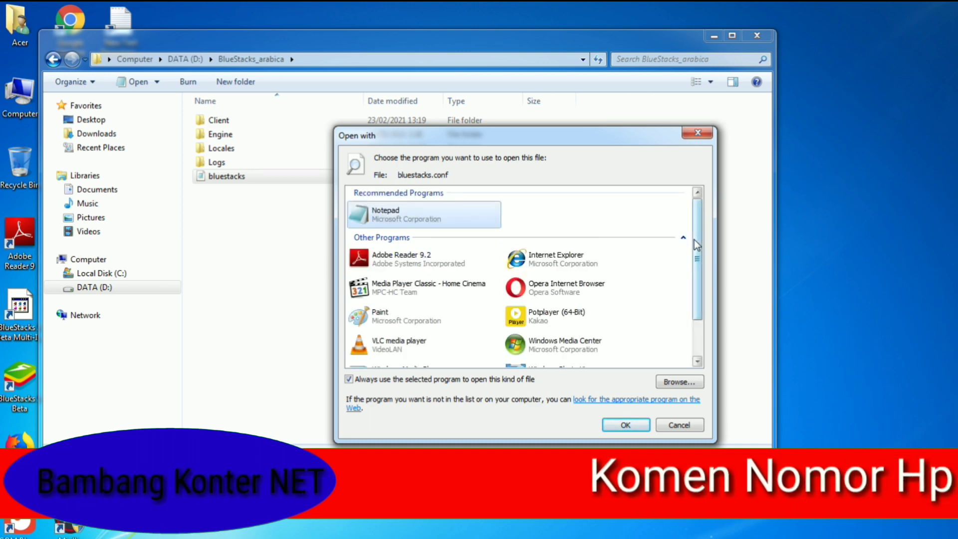
left_click(623, 426)
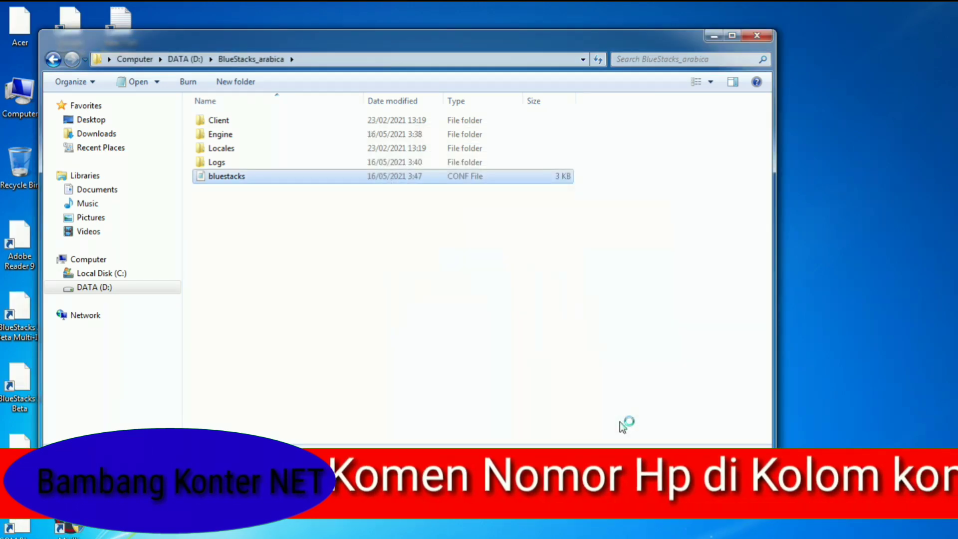
Reposition and enlarge the Notepad window to fit more of the configuration text, and close the file
left_click_drag(754, 39, 348, 59)
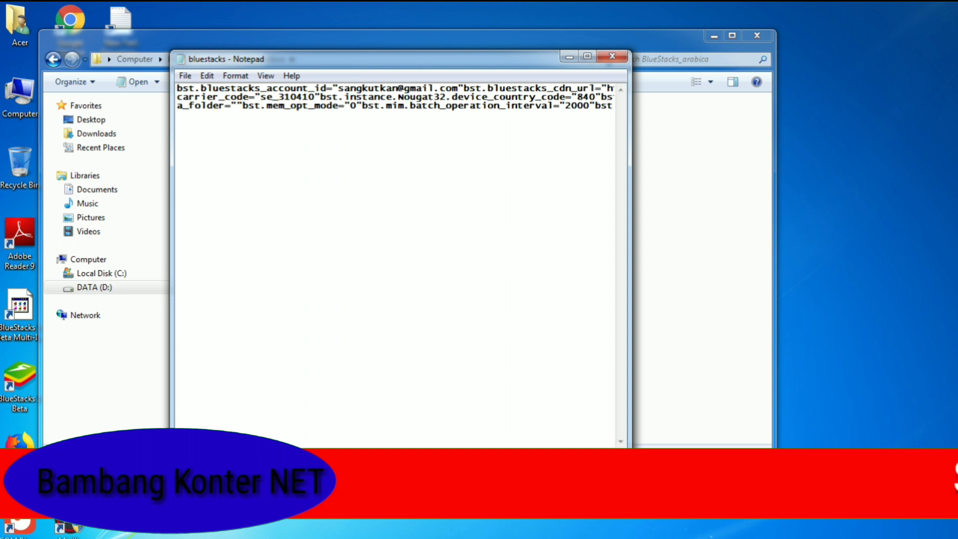
left_click_drag(629, 250, 892, 250)
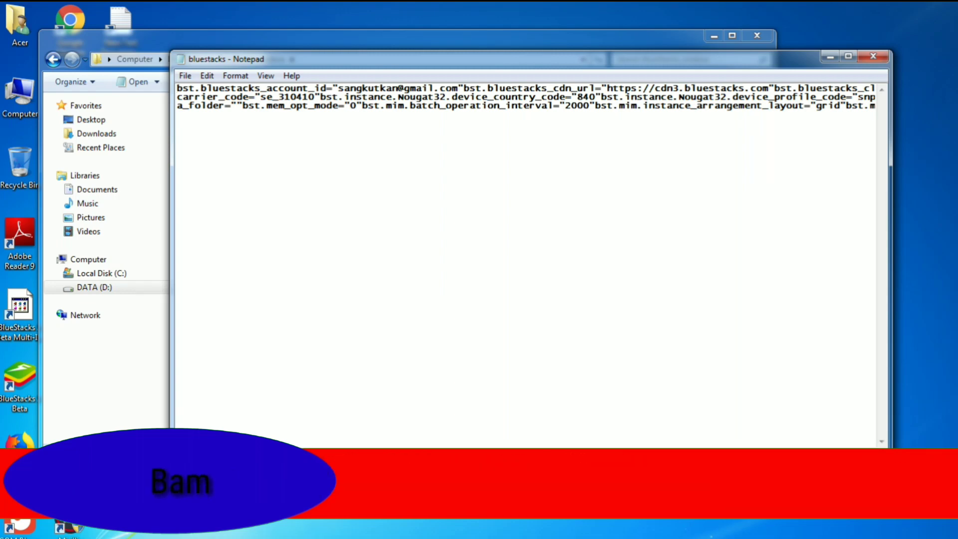
left_click_drag(761, 448, 761, 530)
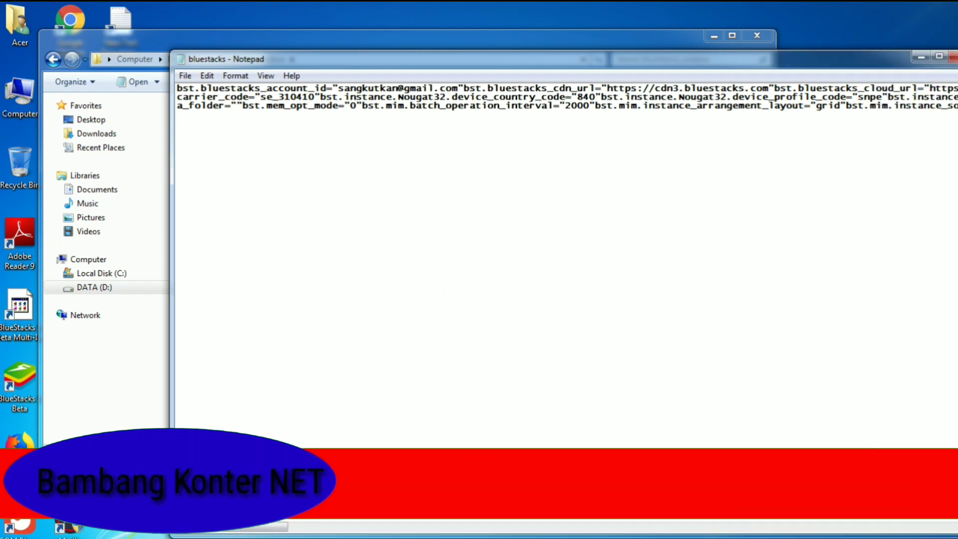
key("alt+F4")
Reopen bluestacks.conf in Notepad and turn on Word Wrap for its long lines
right_click(232, 177)
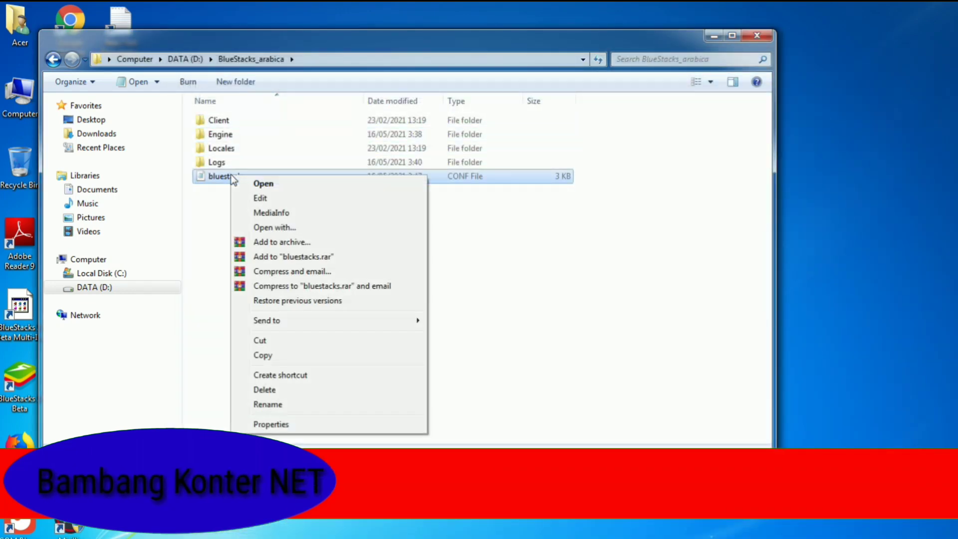
left_click(310, 228)
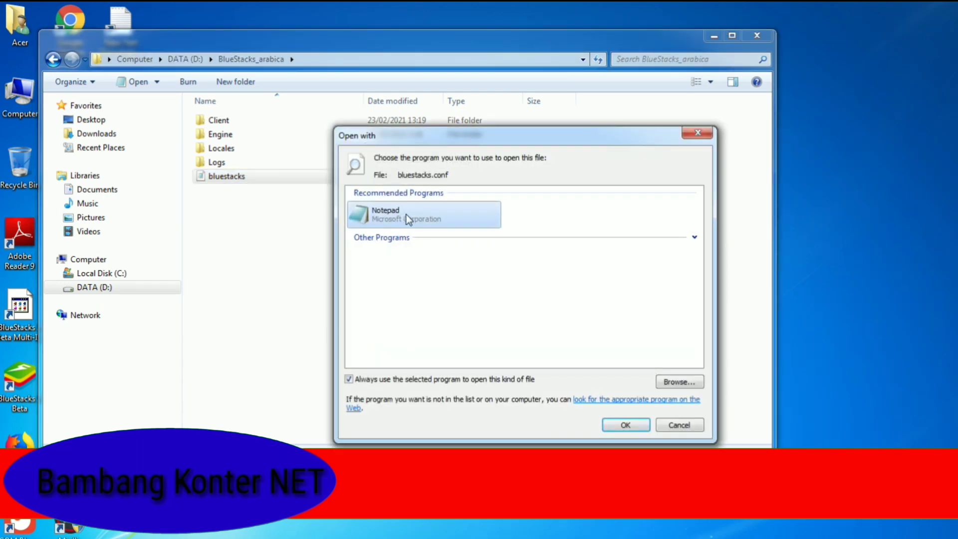
double_click(405, 215)
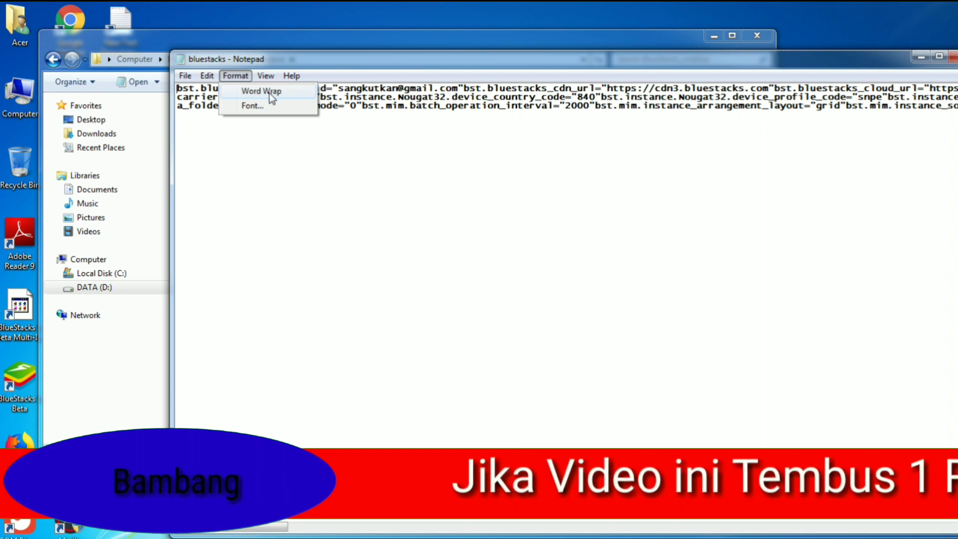
left_click(261, 91)
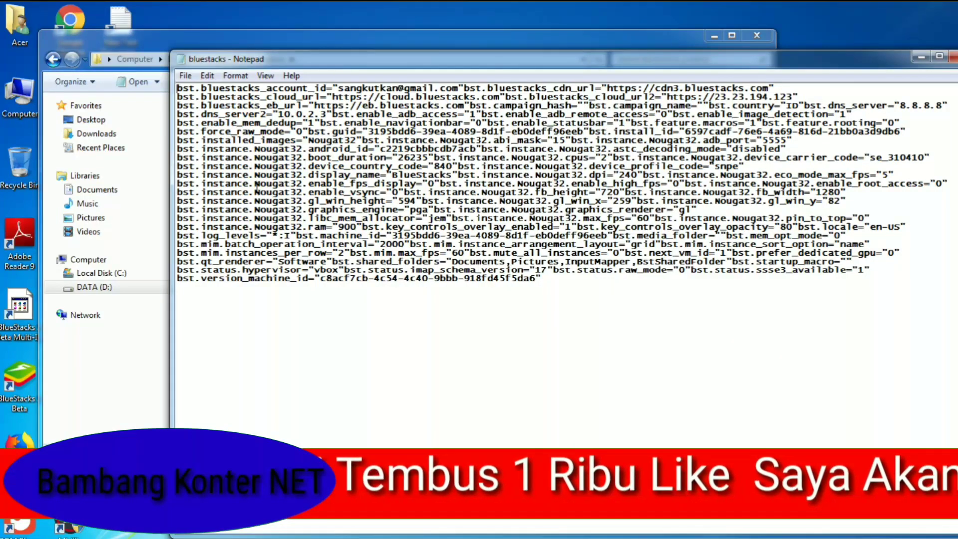
Examine the settings in bluestacks.conf, from the account and cloud URL entries down to the Nougat32 instance entries
left_click_drag(179, 89, 737, 93)
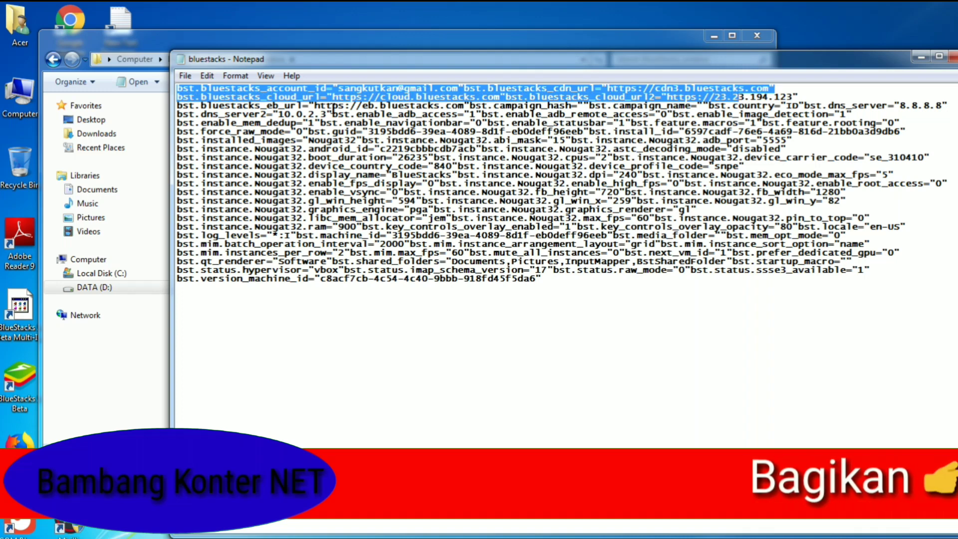
left_click(194, 106)
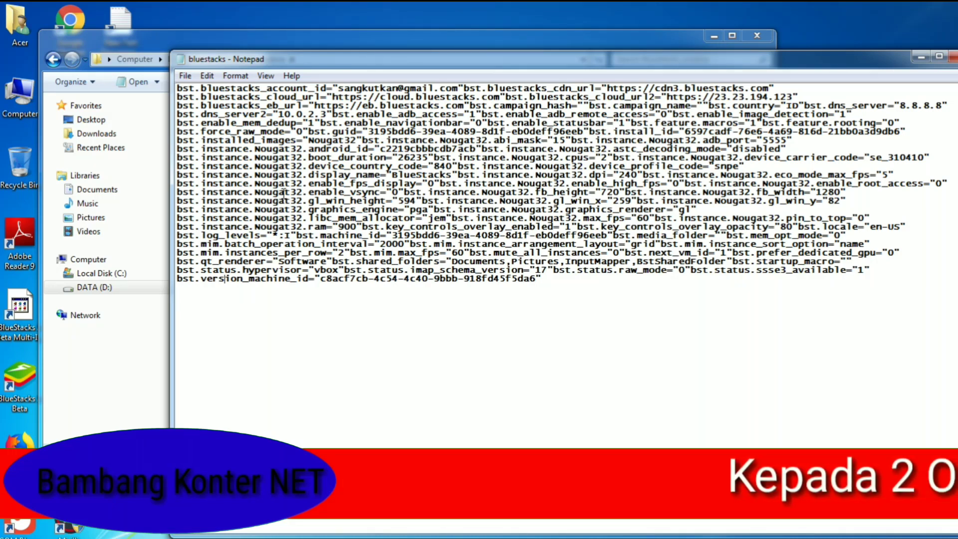
left_click(220, 175)
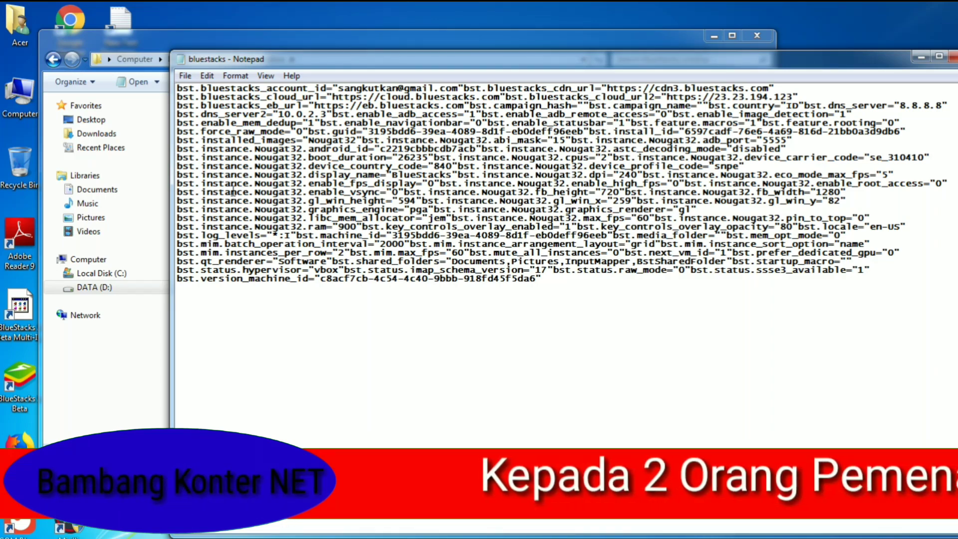